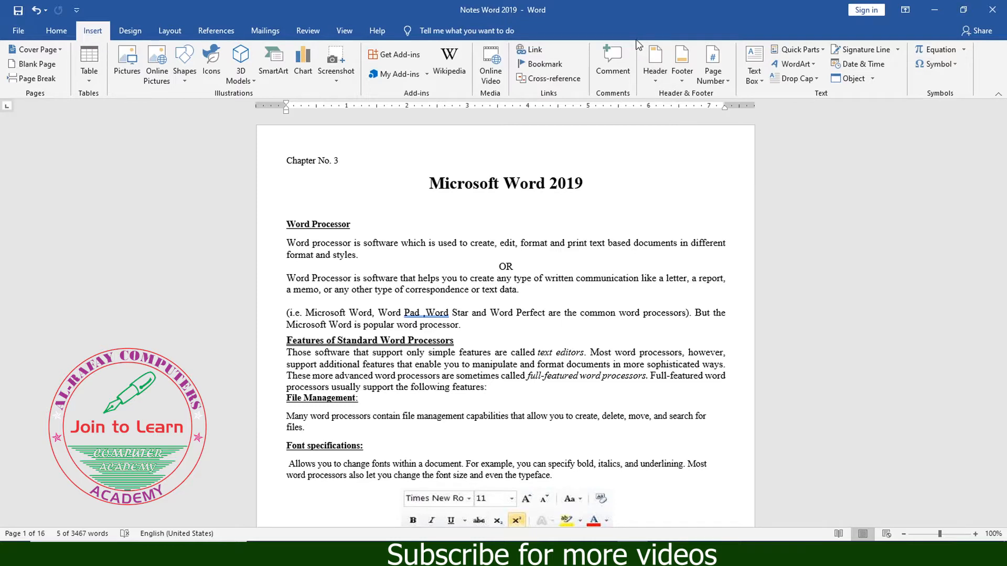
- Examine the page numbers in the footers of the first two pages
{"action": "key", "text": "ctrl+2"}
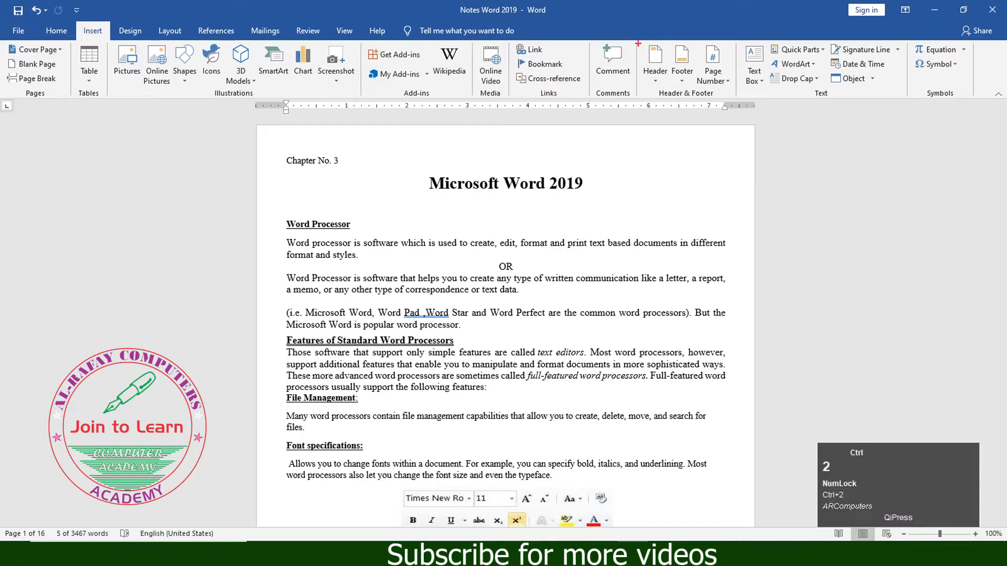
{"action": "mouse_move", "coordinate": [635, 39]}
{"action": "left_mouse_down"}
{"action": "mouse_move", "coordinate": [680, 96]}
{"action": "mouse_move", "coordinate": [738, 99]}
{"action": "left_mouse_up"}
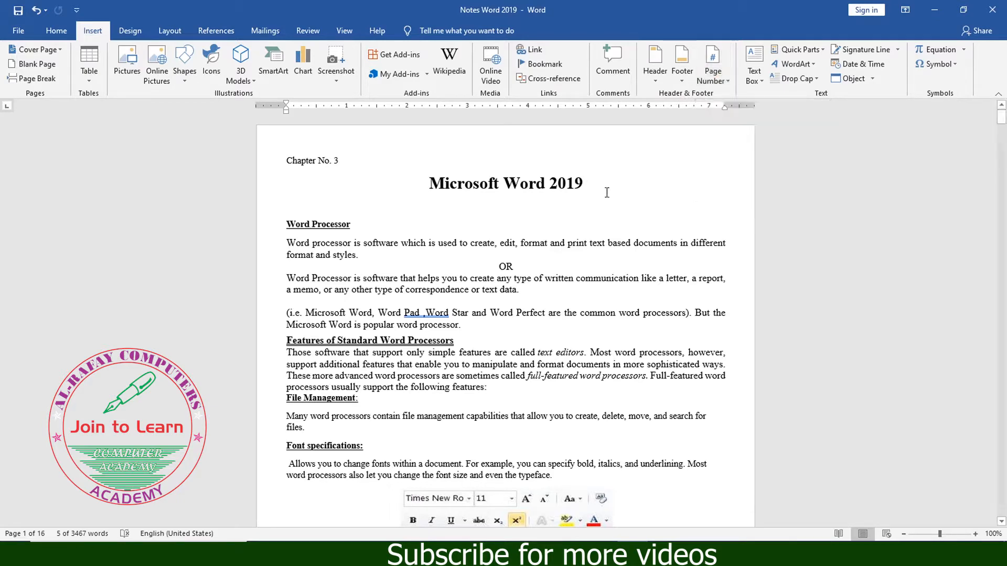
{"action": "scroll", "coordinate": [609, 199], "scroll_direction": "down", "scroll_amount": 6}
{"action": "scroll", "coordinate": [609, 292], "scroll_direction": "down", "scroll_amount": 8}
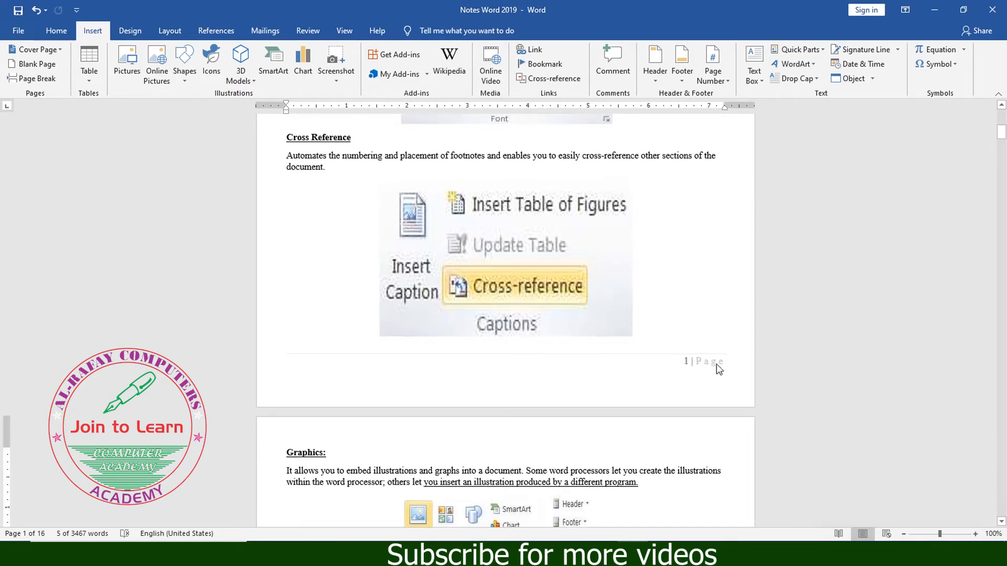
{"action": "scroll", "coordinate": [694, 360], "scroll_direction": "down", "scroll_amount": 10}
{"action": "scroll", "coordinate": [694, 360], "scroll_direction": "down", "scroll_amount": 12}
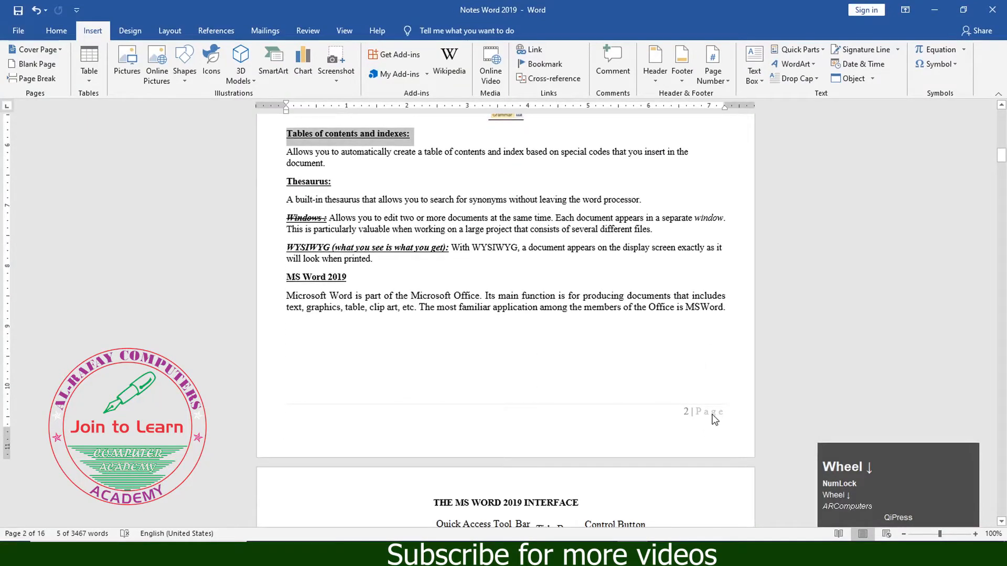
{"action": "scroll", "coordinate": [695, 400], "scroll_direction": "up", "scroll_amount": 9}
{"action": "scroll", "coordinate": [695, 401], "scroll_direction": "up", "scroll_amount": 20}
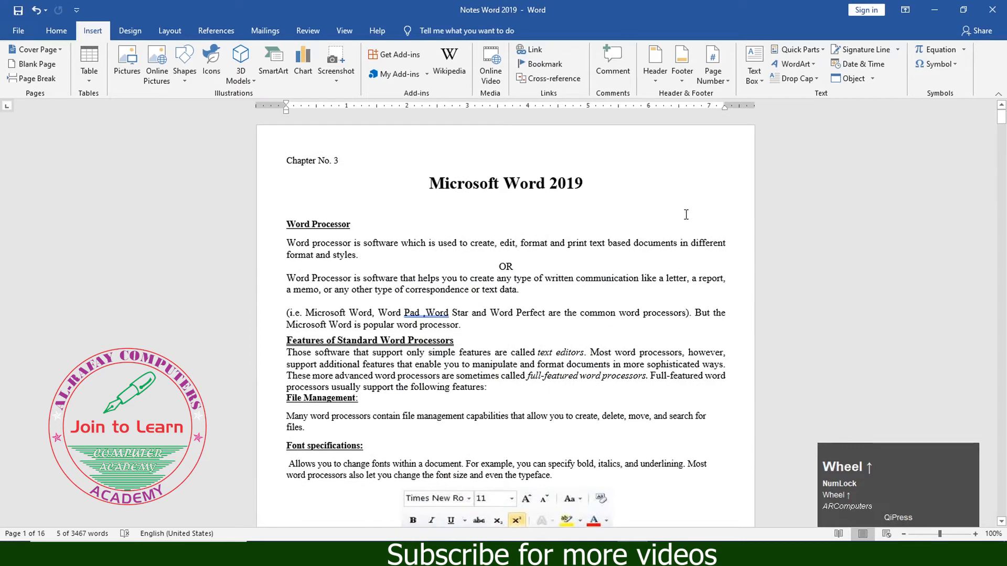
{"action": "left_click", "coordinate": [727, 81]}
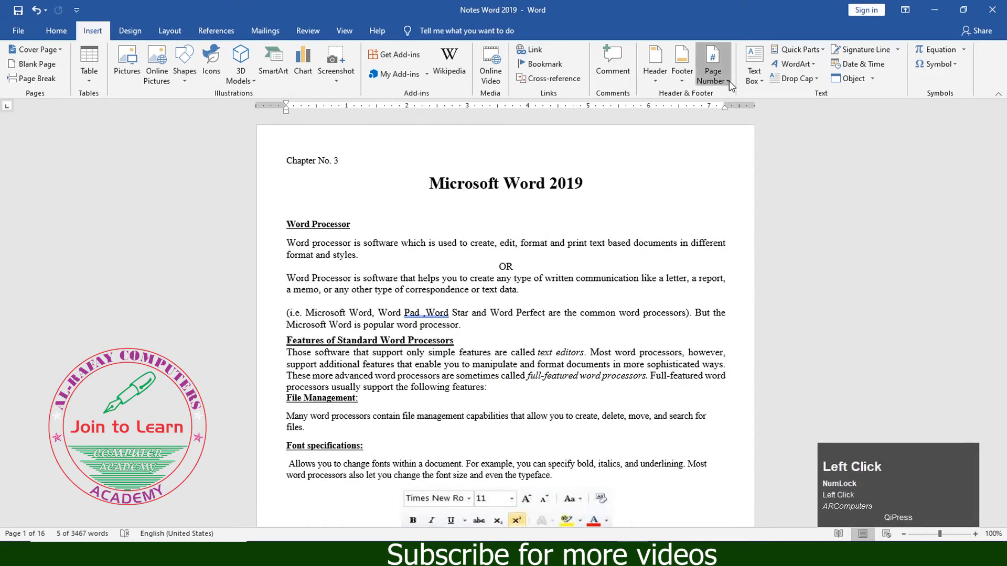
{"action": "left_click", "coordinate": [677, 105]}
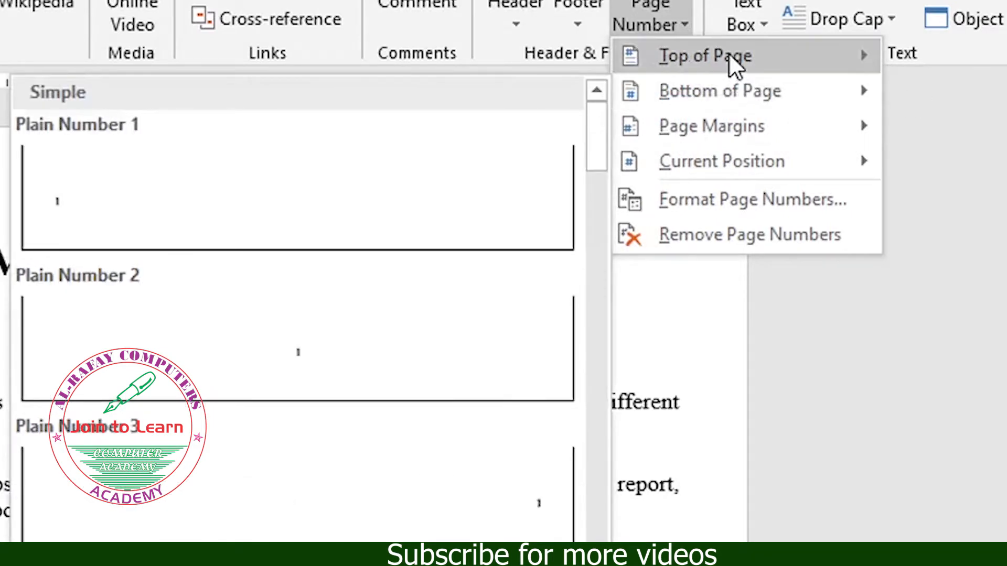
{"action": "mouse_move", "coordinate": [730, 58]}
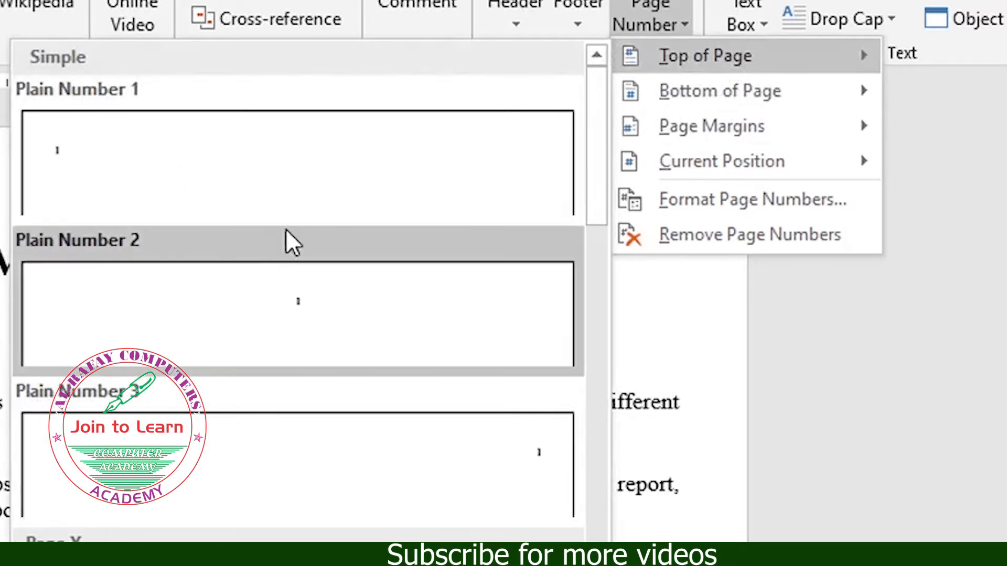
{"action": "mouse_move", "coordinate": [763, 94]}
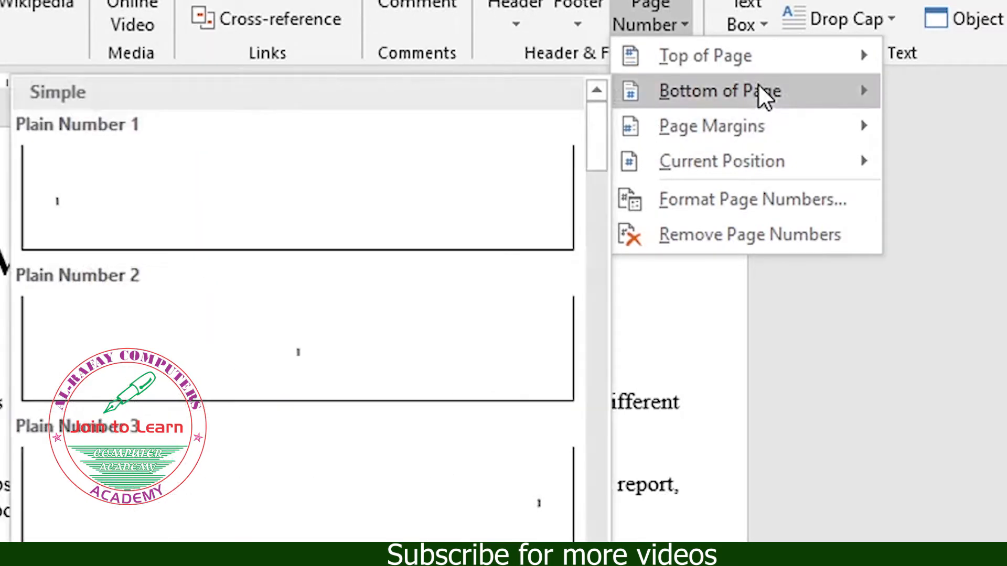
{"action": "left_click", "coordinate": [4, 367]}
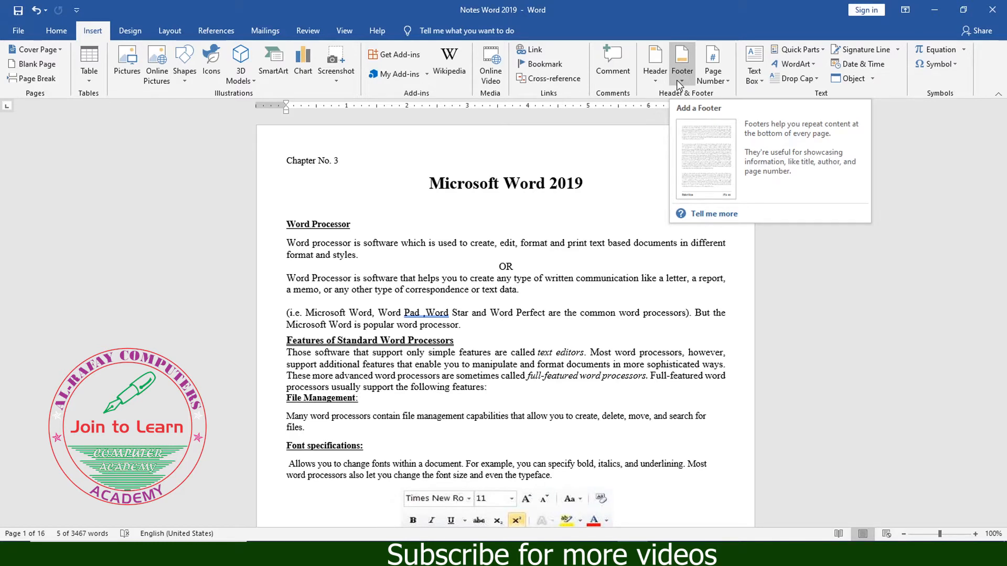
{"action": "left_click", "coordinate": [608, 195]}
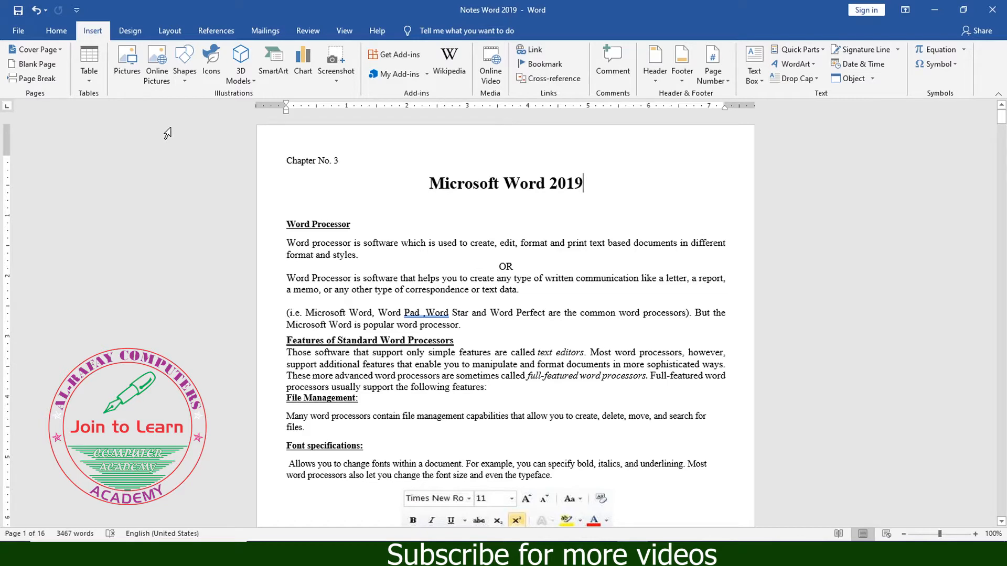
- Examine the header area above the title and the footer area at the end of page 1
{"action": "key", "text": "ctrl+F2"}
{"action": "left_click", "coordinate": [16, 35], "text": "ctrl"}
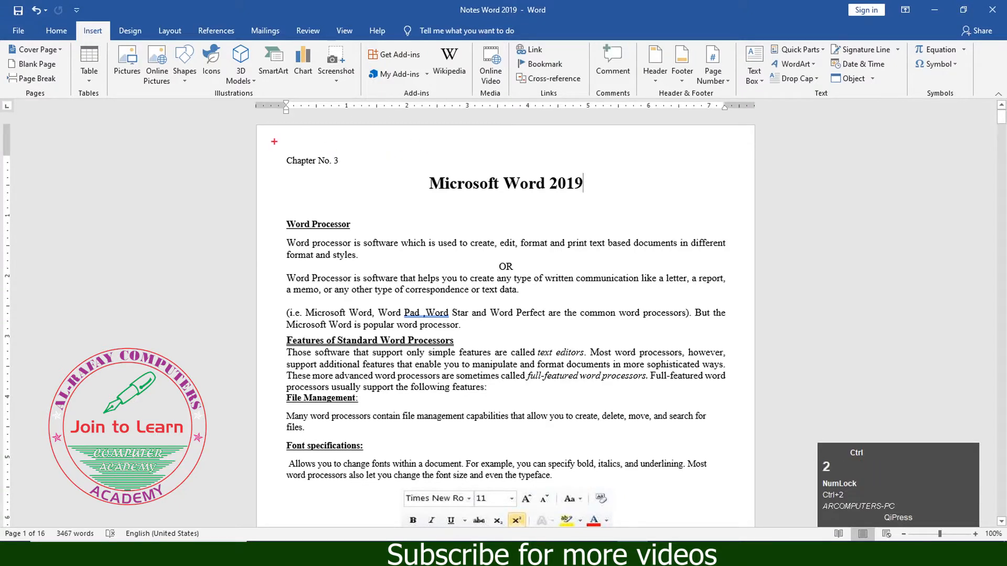
{"action": "mouse_move", "coordinate": [256, 125]}
{"action": "left_mouse_down"}
{"action": "mouse_move", "coordinate": [373, 166]}
{"action": "mouse_move", "coordinate": [754, 158]}
{"action": "left_mouse_up"}
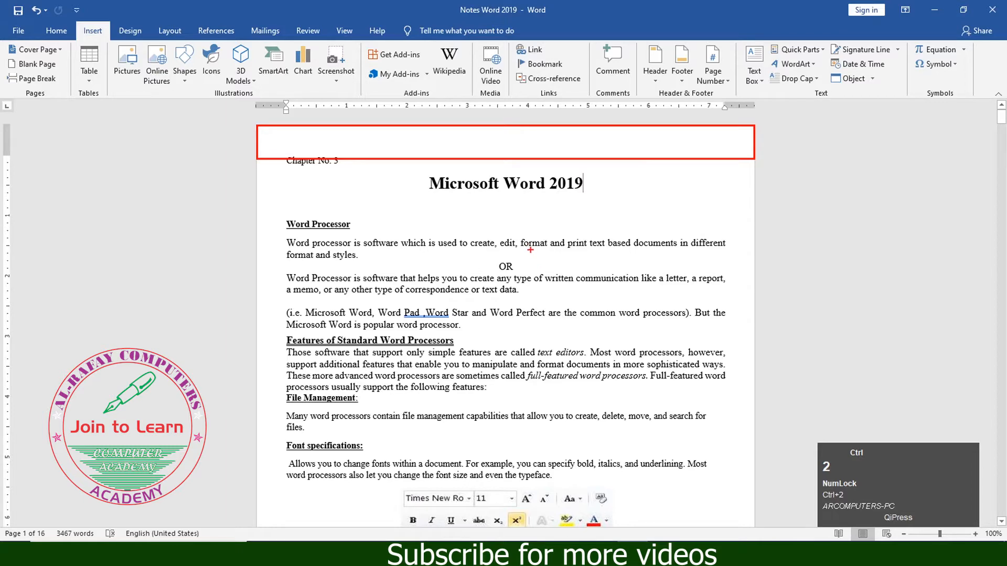
{"action": "key", "text": "Escape"}
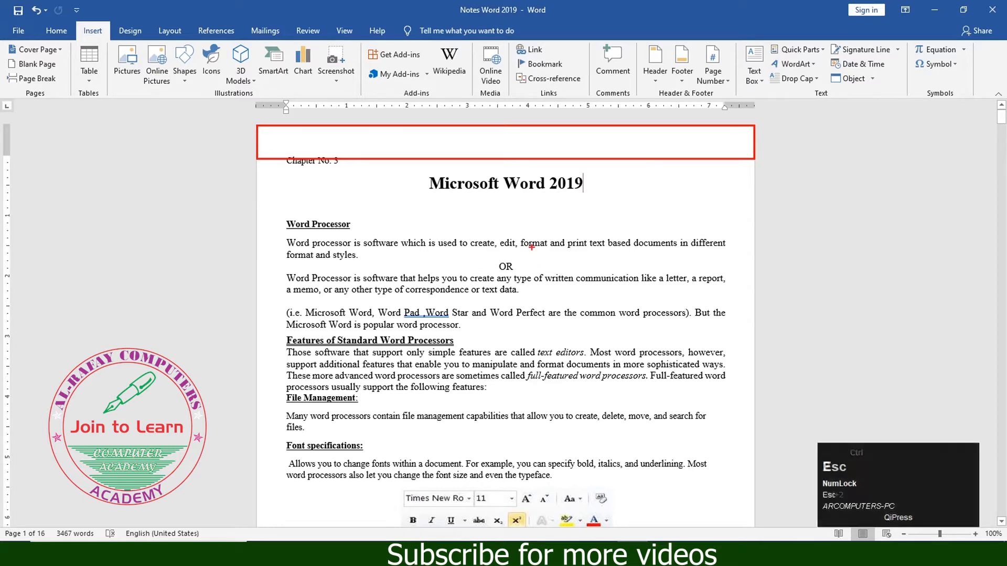
{"action": "scroll", "coordinate": [428, 247], "scroll_direction": "down", "scroll_amount": 7}
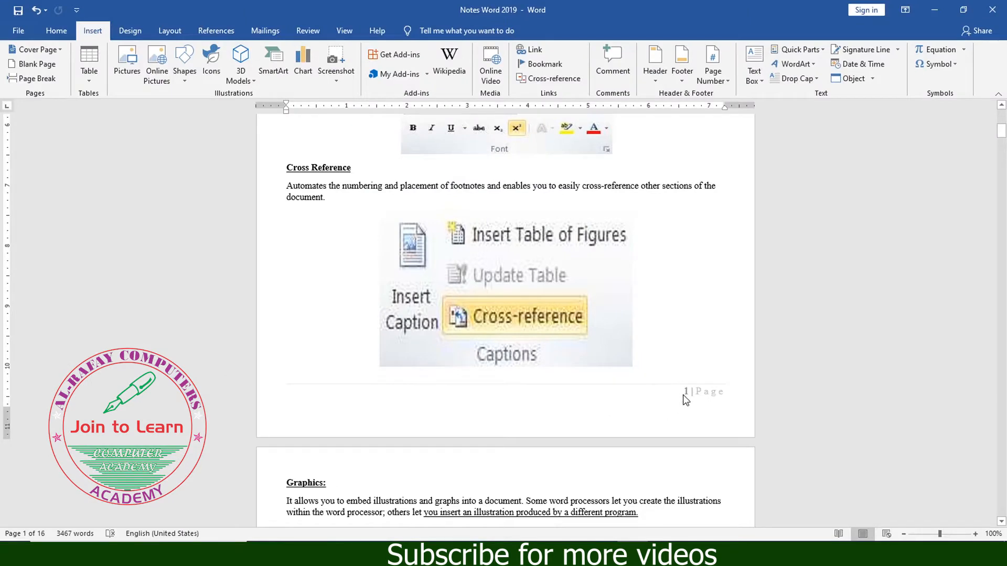
{"action": "key", "text": "ctrl+2"}
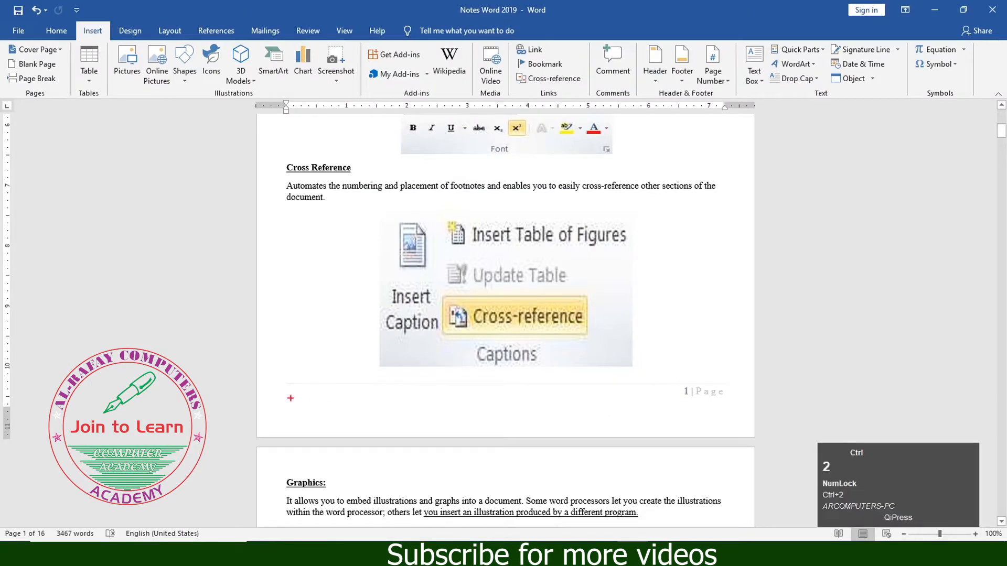
{"action": "mouse_move", "coordinate": [256, 380]}
{"action": "left_mouse_down"}
{"action": "mouse_move", "coordinate": [321, 409]}
{"action": "mouse_move", "coordinate": [696, 421]}
{"action": "mouse_move", "coordinate": [756, 436]}
{"action": "left_mouse_up"}
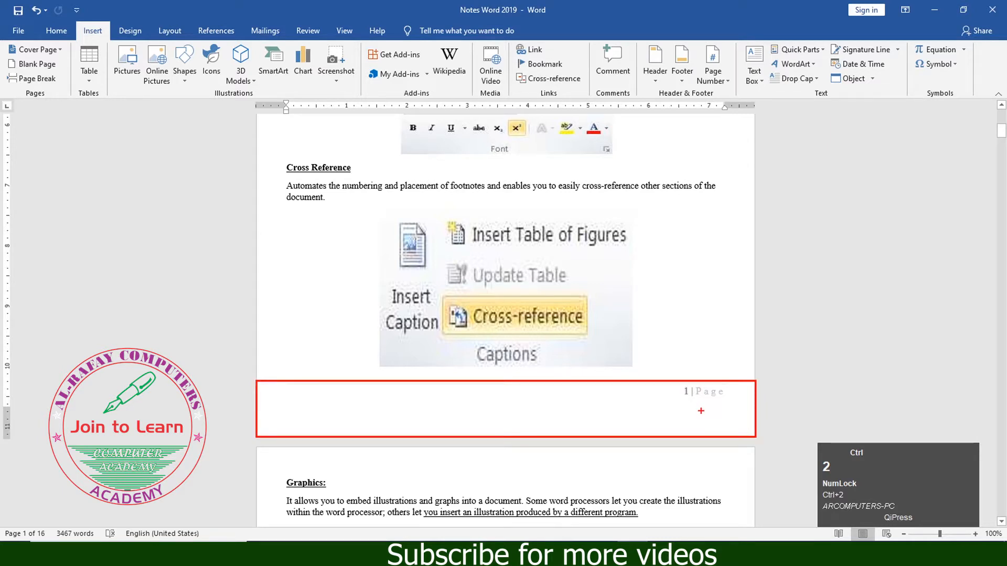
{"action": "key", "text": "Escape"}
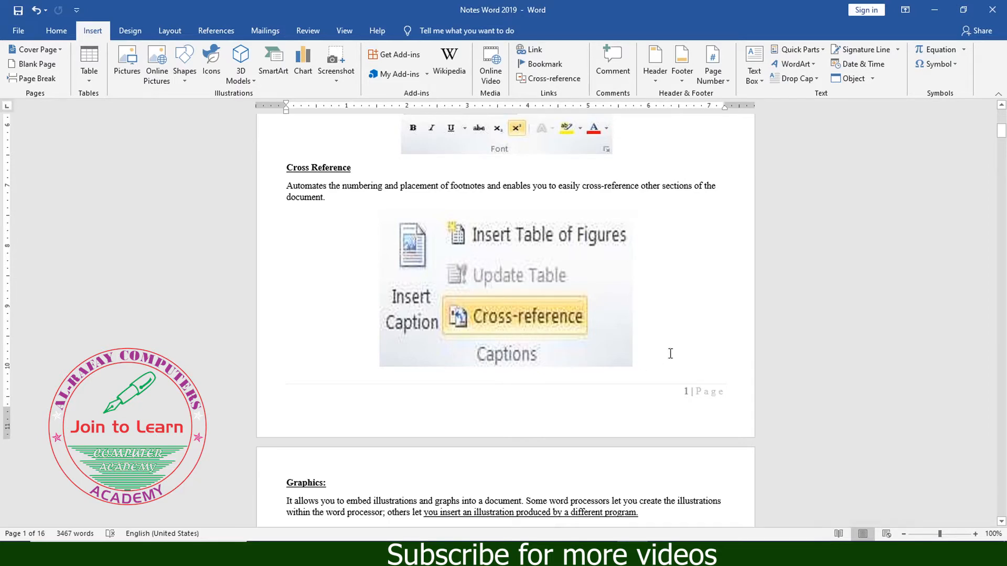
{"action": "scroll", "coordinate": [671, 352], "scroll_direction": "up", "scroll_amount": 10}
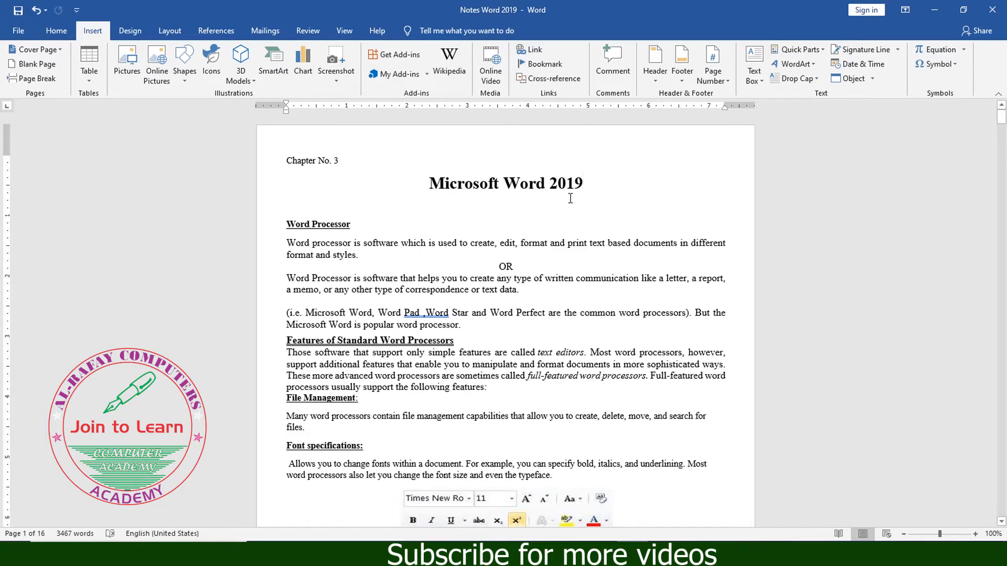
- Browse the built-in header designs and insert the Blank header
{"action": "left_click", "coordinate": [656, 80]}
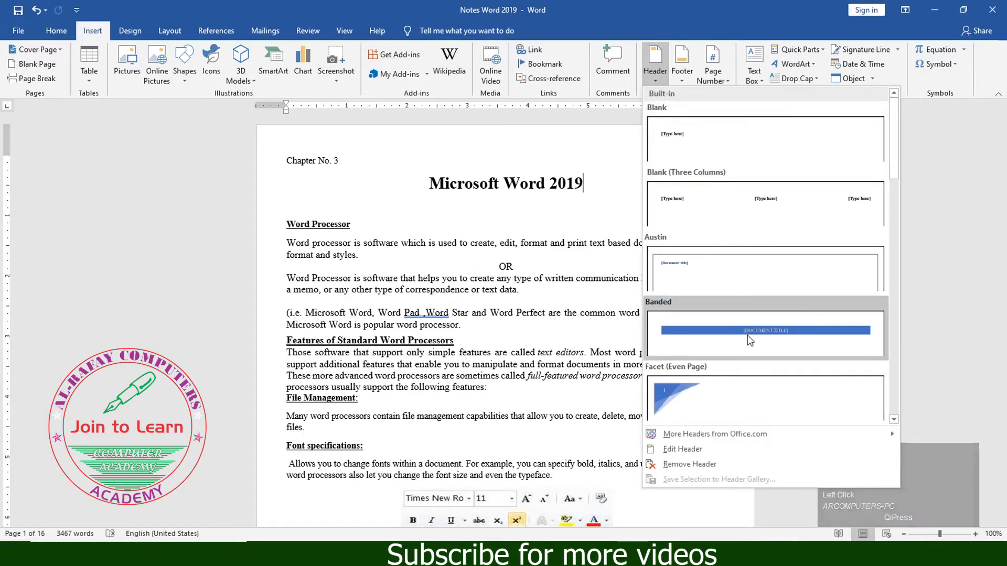
{"action": "scroll", "coordinate": [731, 323], "scroll_direction": "down", "scroll_amount": 5}
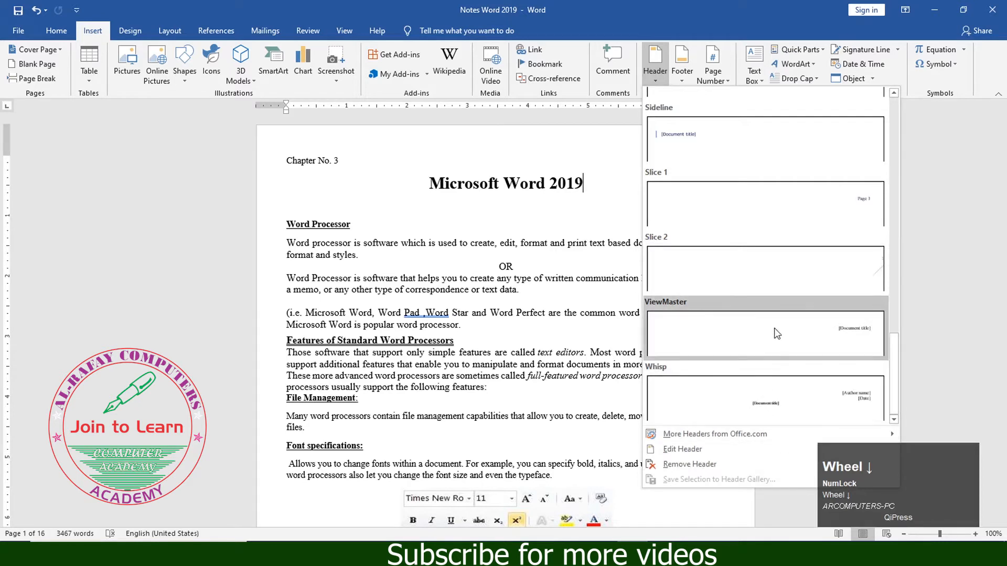
{"action": "scroll", "coordinate": [792, 330], "scroll_direction": "up", "scroll_amount": 5}
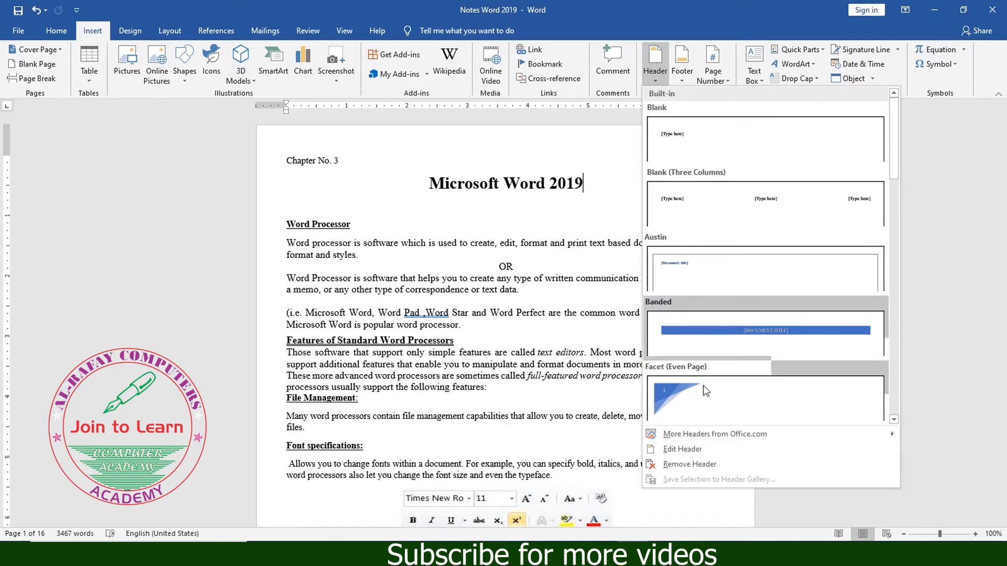
{"action": "scroll", "coordinate": [680, 394], "scroll_direction": "down", "scroll_amount": 1}
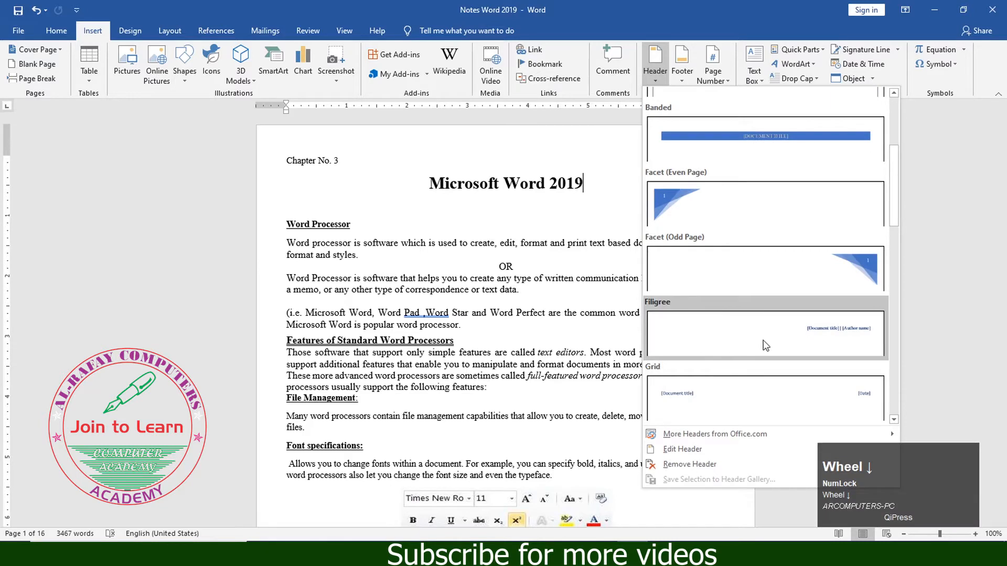
{"action": "scroll", "coordinate": [703, 329], "scroll_direction": "down", "scroll_amount": 4}
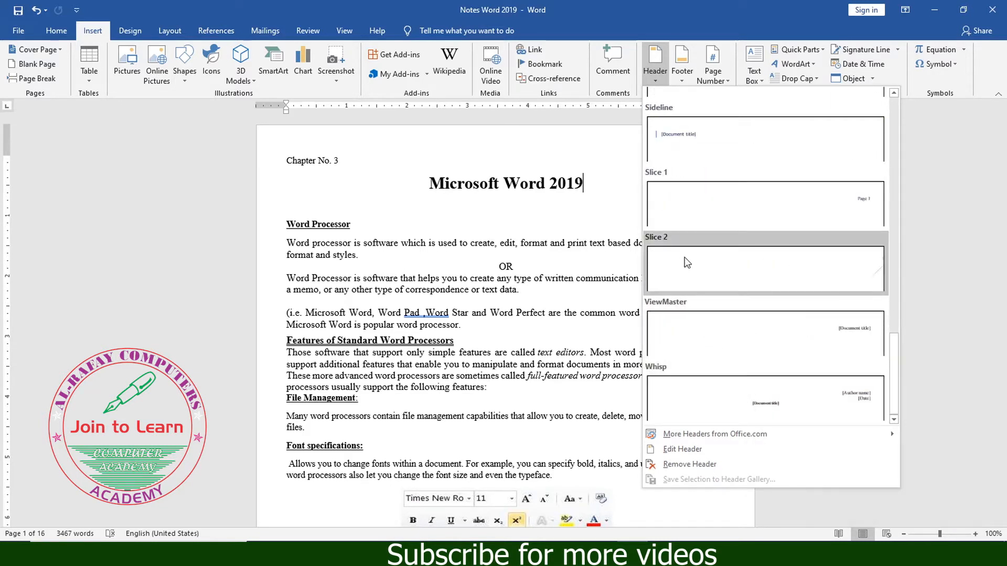
{"action": "scroll", "coordinate": [764, 261], "scroll_direction": "up", "scroll_amount": 5}
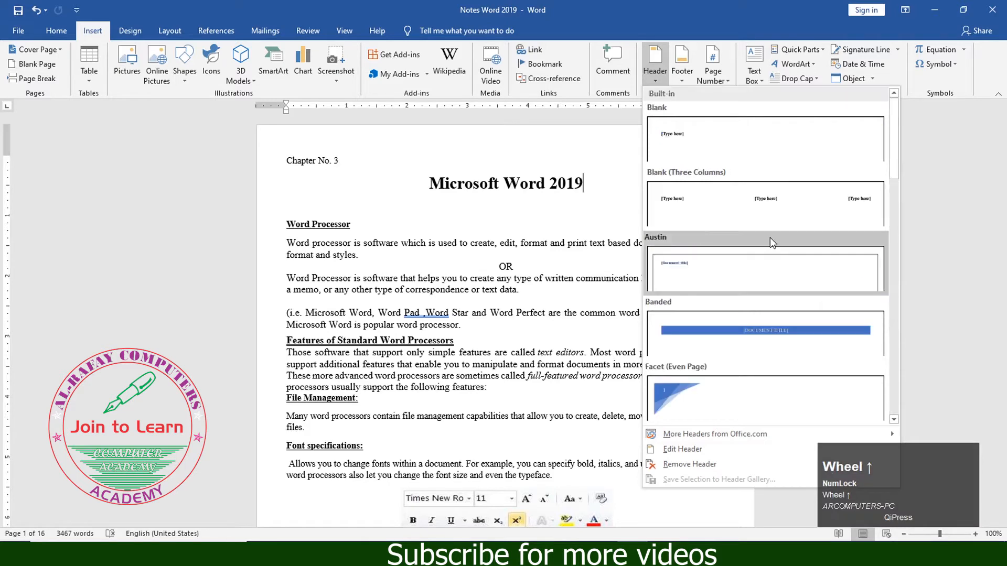
{"action": "left_click", "coordinate": [739, 141]}
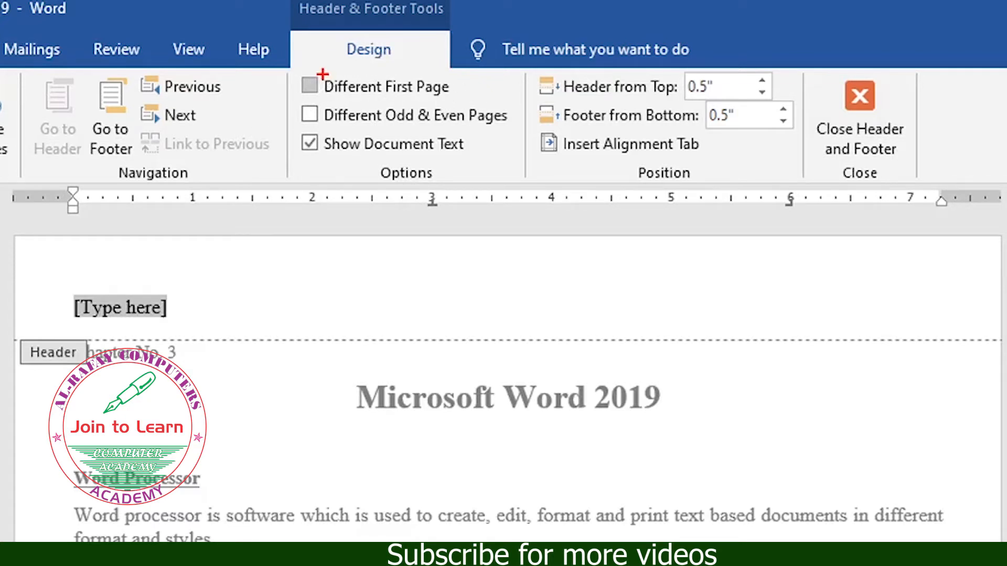
- Replace the placeholder text in the header with "Al Rafay Computes"
{"action": "mouse_move", "coordinate": [286, 66]}
{"action": "left_mouse_down"}
{"action": "mouse_move", "coordinate": [472, 181]}
{"action": "mouse_move", "coordinate": [526, 188]}
{"action": "left_mouse_up"}
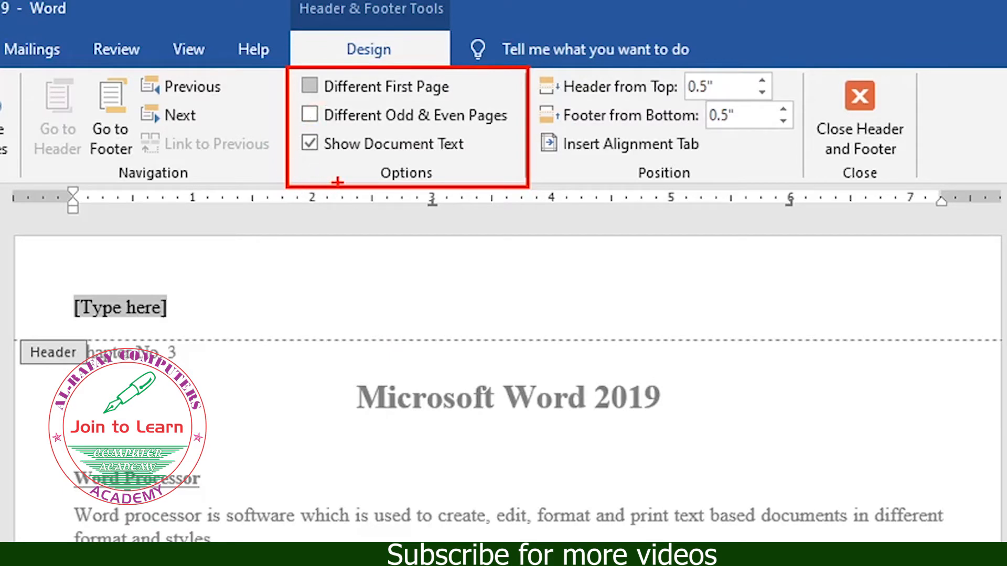
{"action": "key", "text": "Escape"}
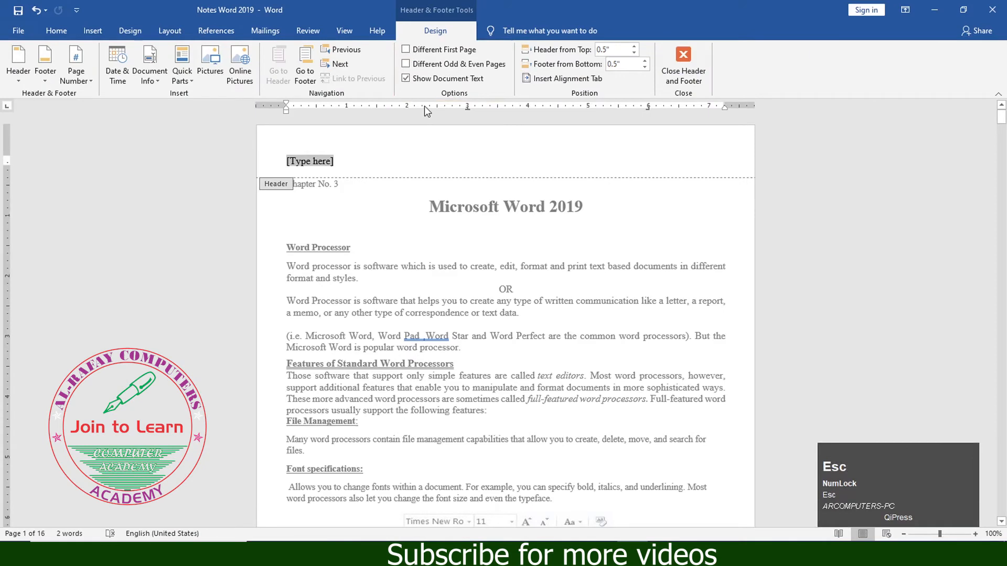
{"action": "left_click", "coordinate": [360, 168]}
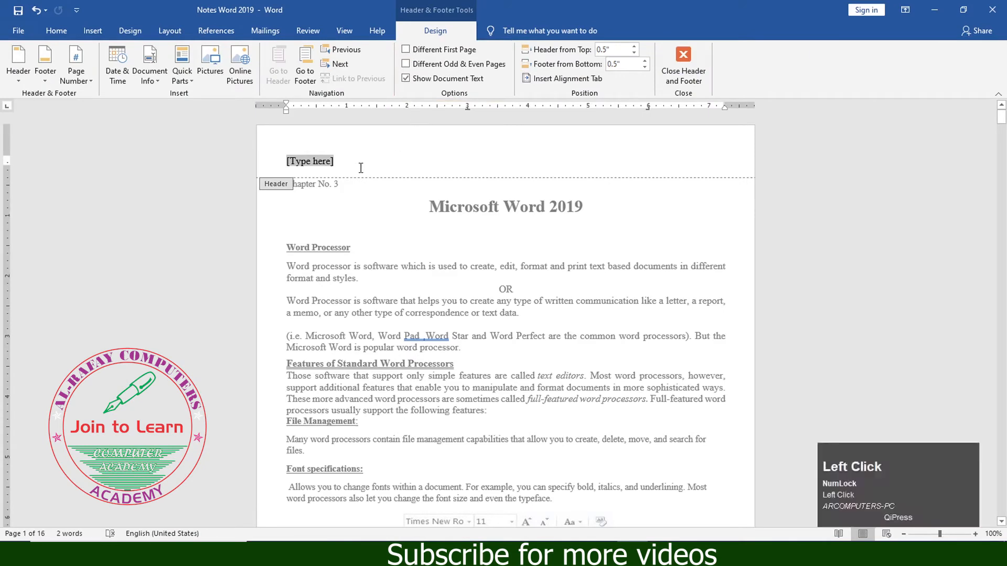
{"action": "left_click_drag", "start_coordinate": [343, 164], "coordinate": [284, 163]}
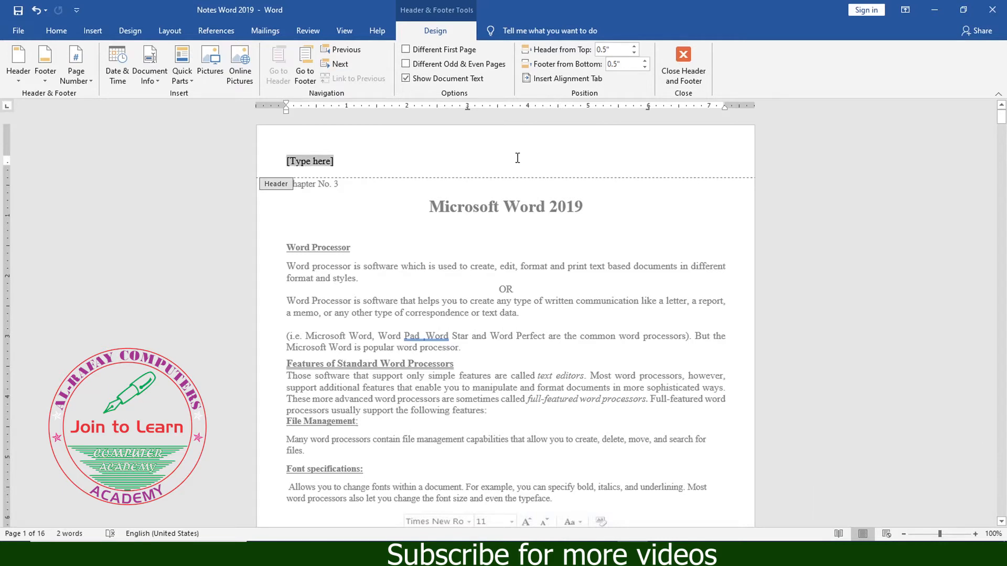
{"action": "type", "text": "Al Rafay Computes"}
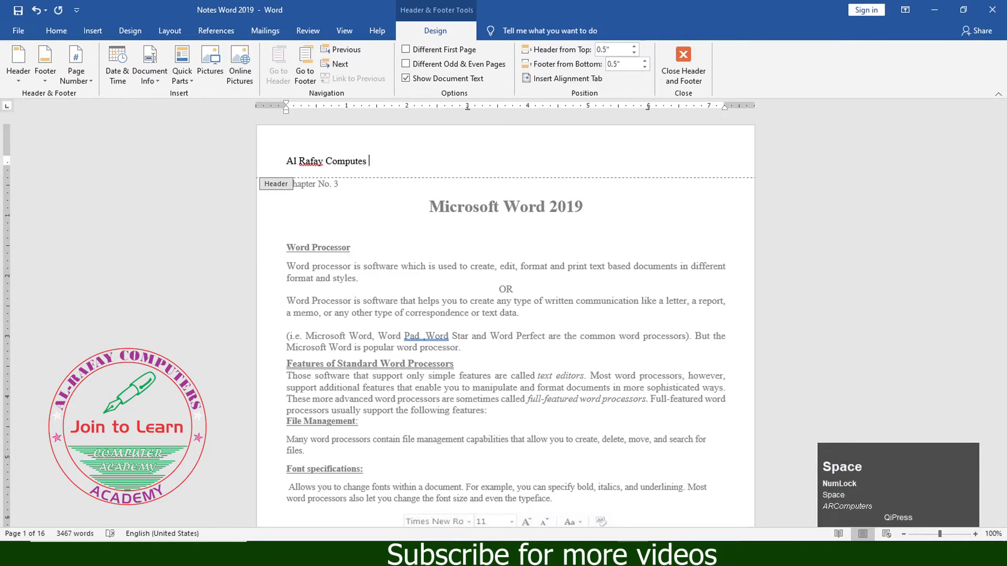
{"action": "key", "text": "BackSpace"}
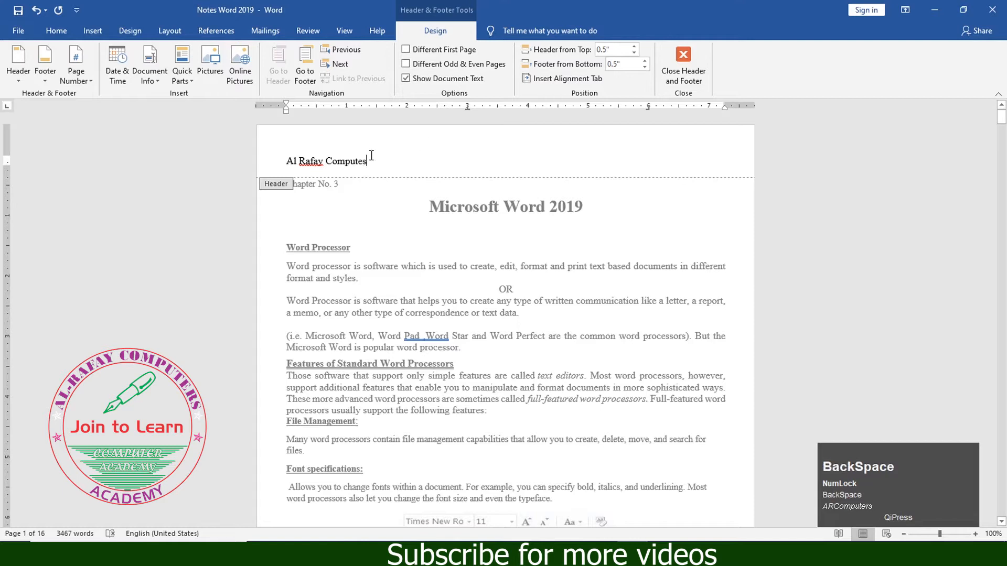
- Enlarge the header text "Al Rafay Computes" to font size 20
{"action": "left_click_drag", "start_coordinate": [368, 157], "coordinate": [288, 159]}
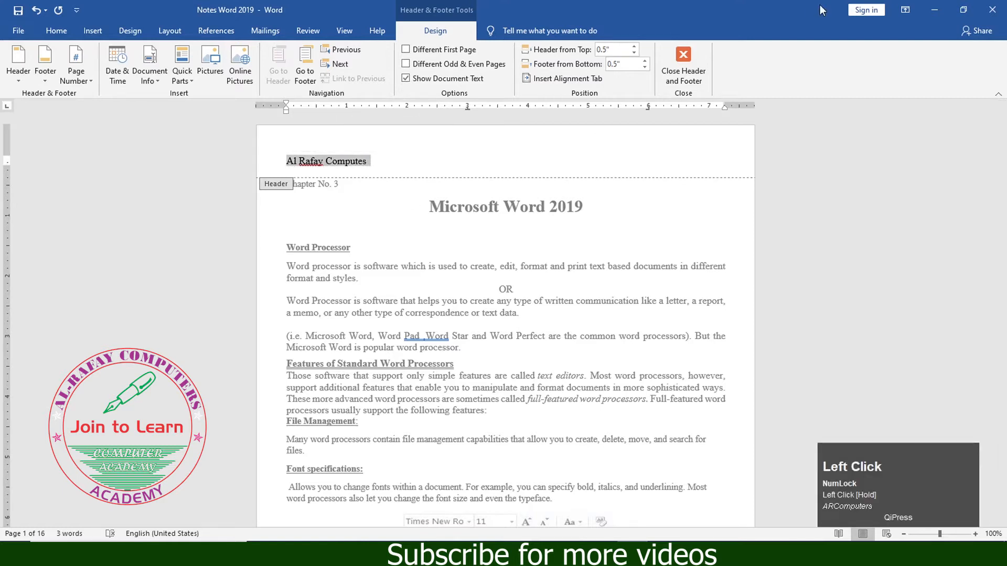
{"action": "key", "text": "ctrl"}
{"action": "key", "text": "ctrl+bracketright"}
{"action": "key", "text": "ctrl+bracketright"}
{"action": "key", "text": "ctrl+bracketright"}
{"action": "key", "text": "ctrl+bracketright"}
{"action": "key", "text": "ctrl+bracketright"}
{"action": "key", "text": "ctrl+bracketright"}
{"action": "key", "text": "ctrl+bracketright"}
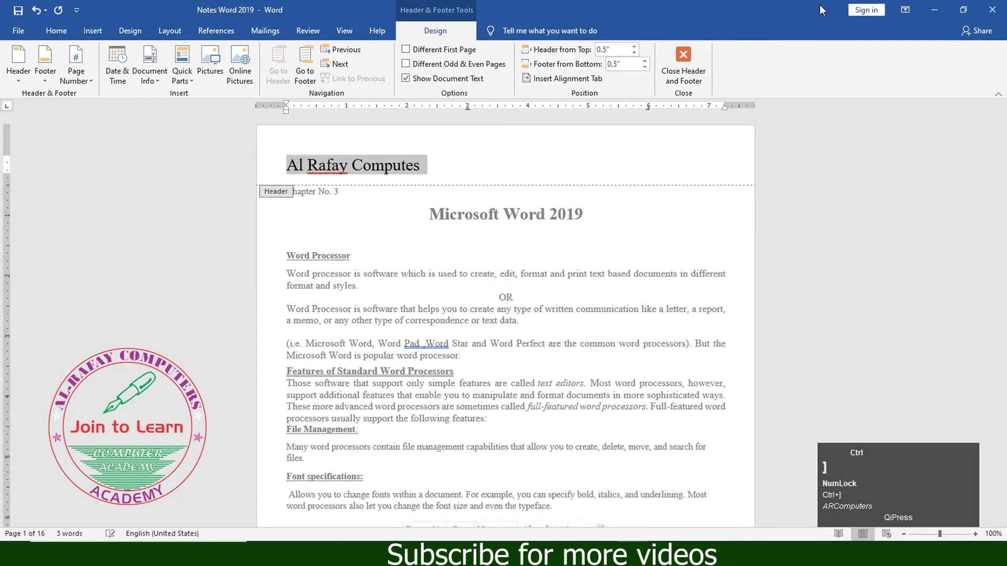
- Open the font color choices for the header text "Al Rafay Computes"
{"action": "left_click_drag", "start_coordinate": [426, 166], "coordinate": [284, 170]}
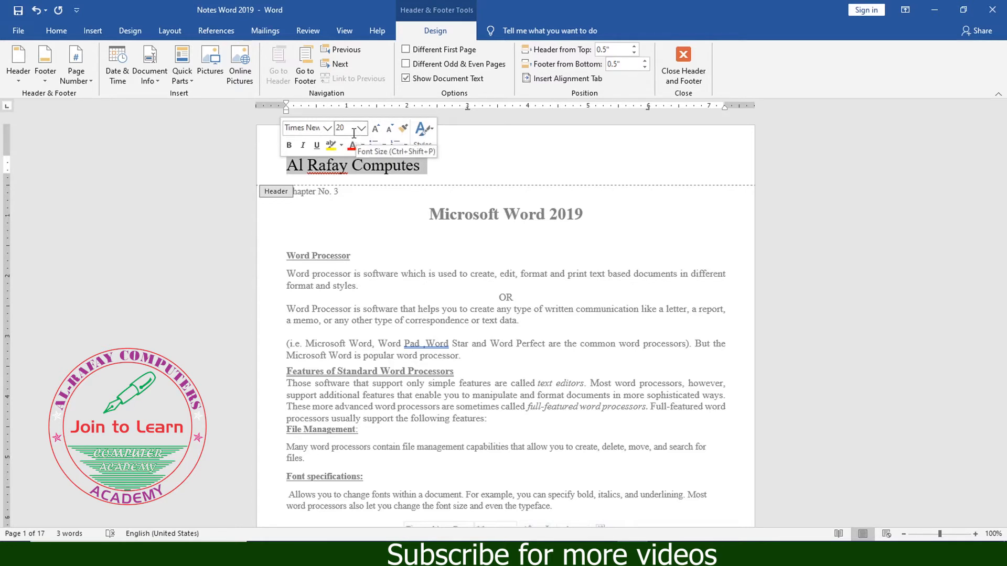
{"action": "left_click", "coordinate": [363, 146]}
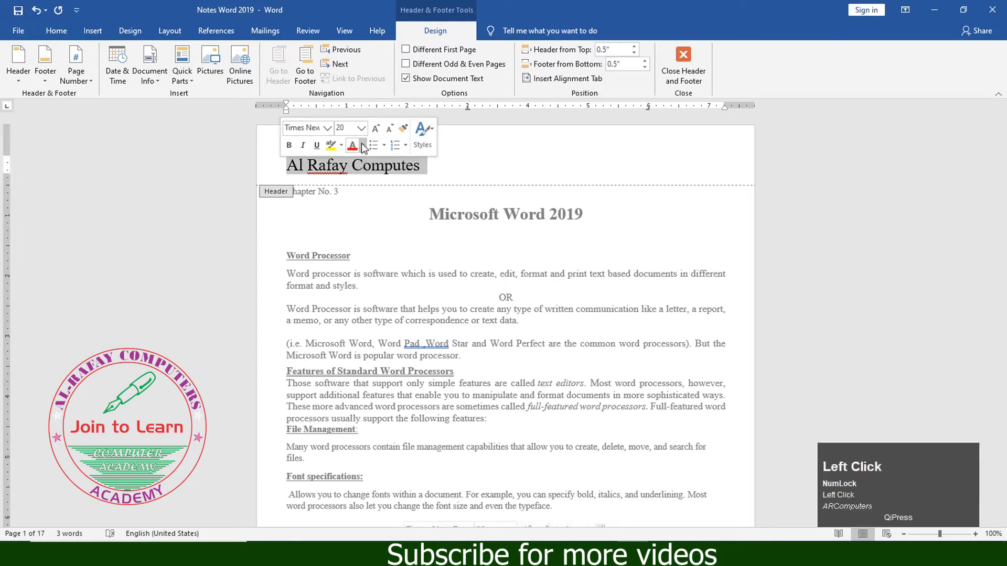